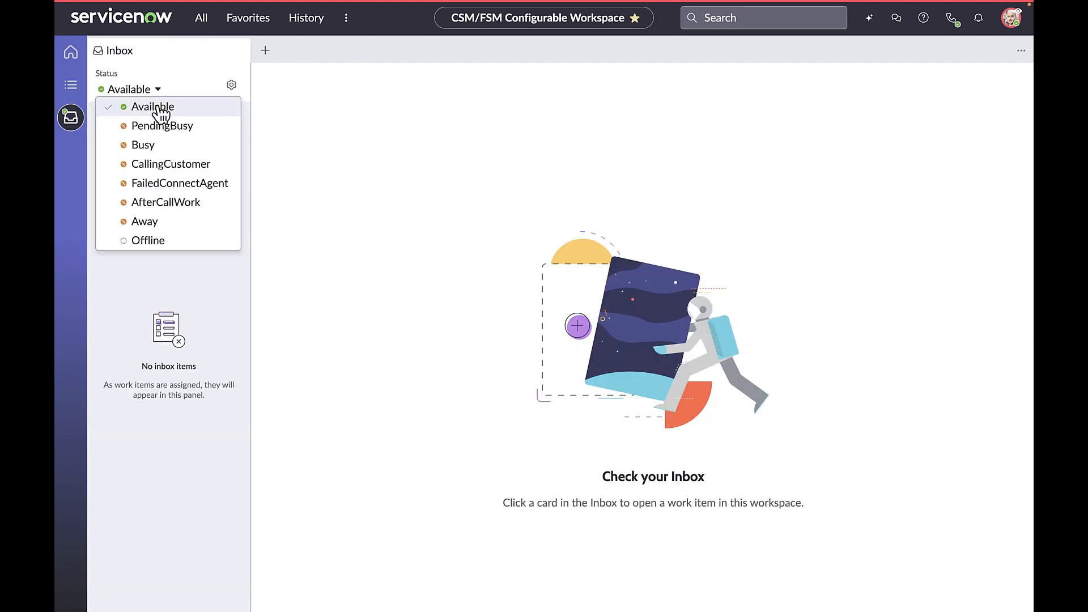
Step: Keep the agent's Inbox Status set to Available while awaiting the incoming call
click(181, 280)
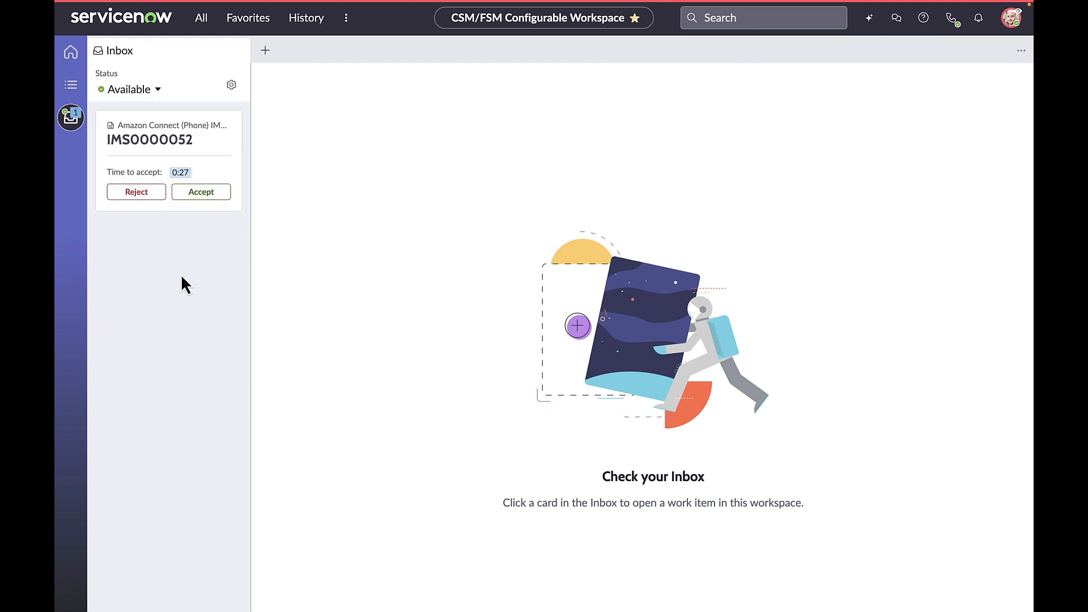
Step: Accept phone interaction IMS0000052 and converse via the Agent Softphone, muting and unmuting until the call ends
click(201, 193)
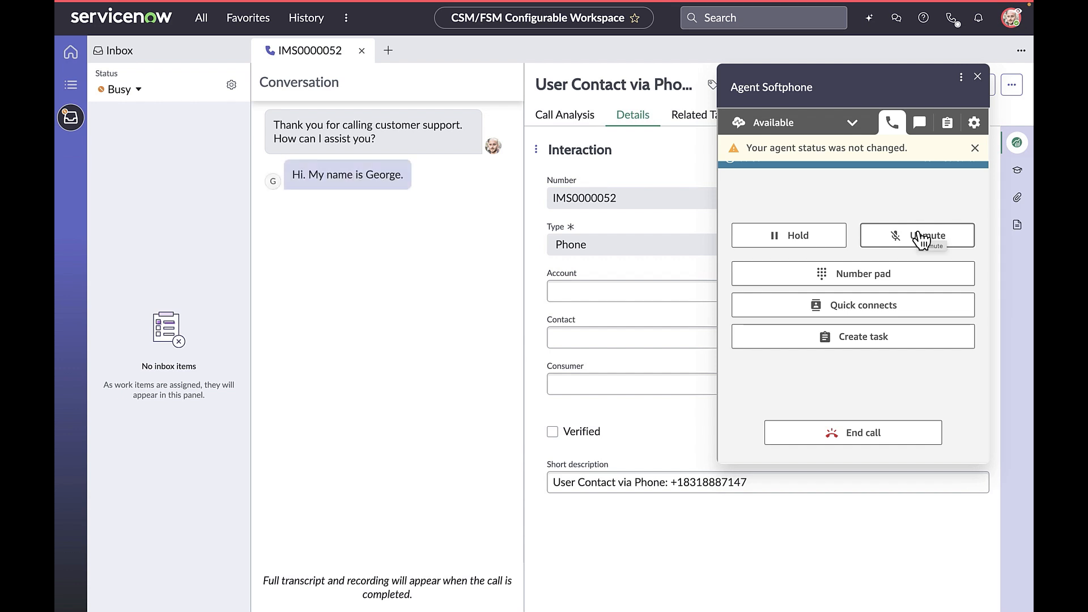
click(919, 236)
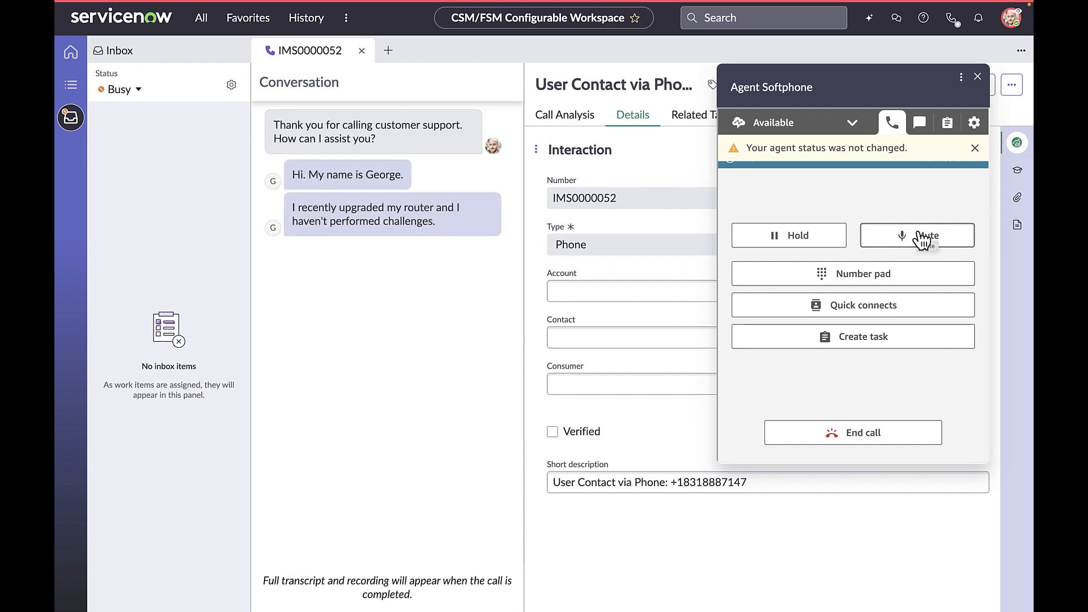
click(922, 238)
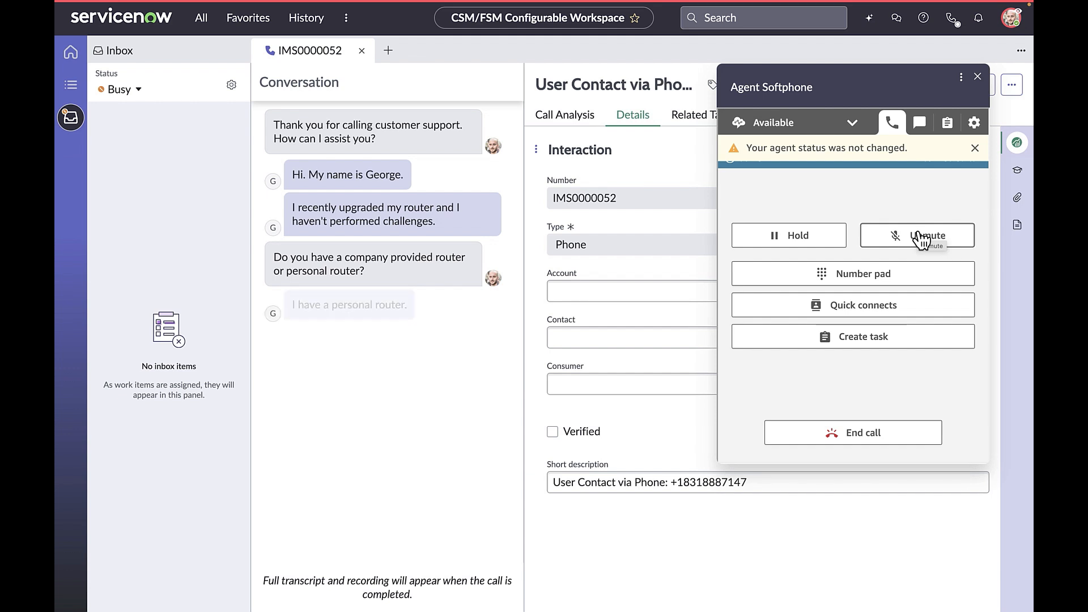
click(921, 238)
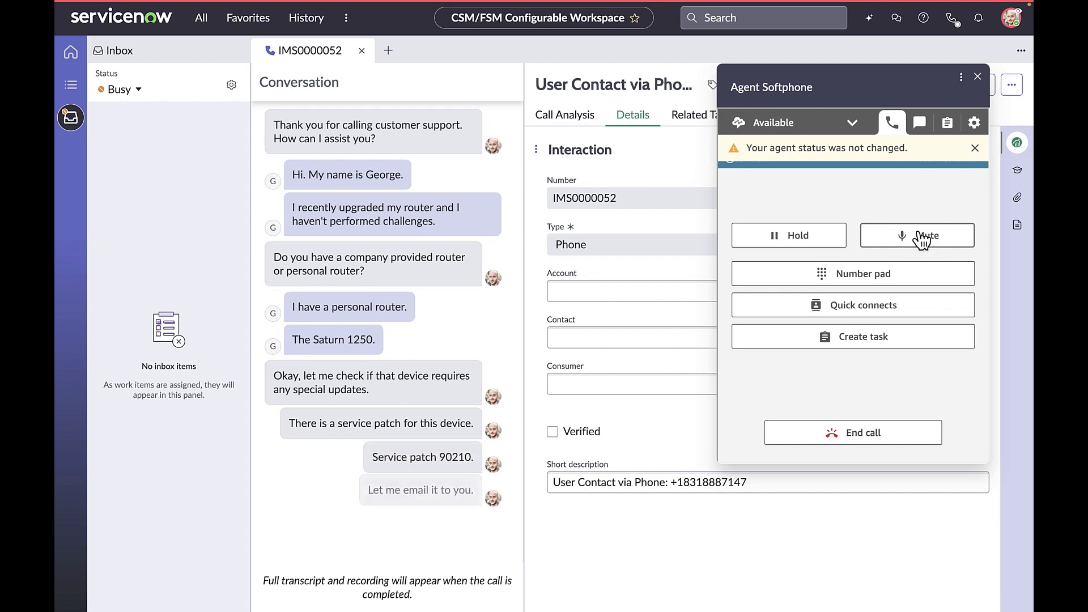
click(922, 241)
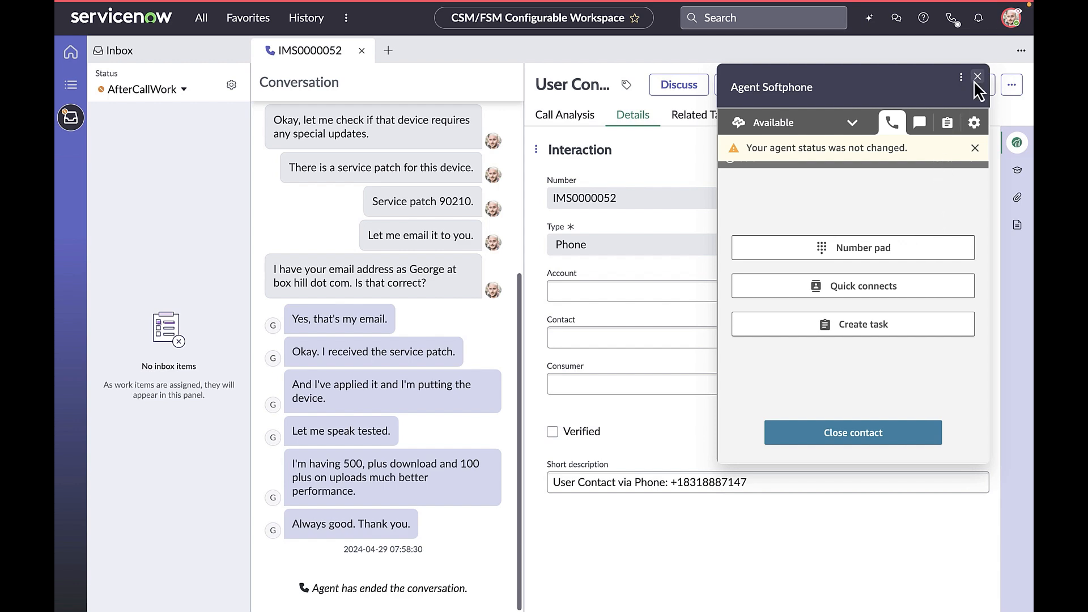
Step: Dismiss the Agent Softphone to review the AI-generated Chat Summary on IMS0000052
click(976, 77)
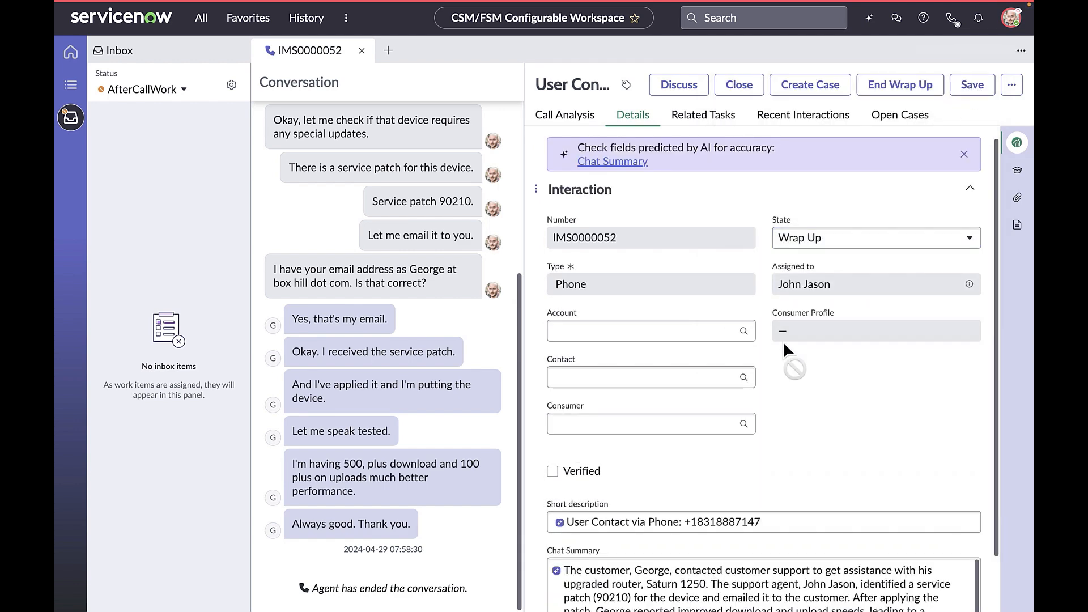
scroll(784, 343, down, 2)
scroll(786, 343, down, 2)
scroll(786, 342, down, 2)
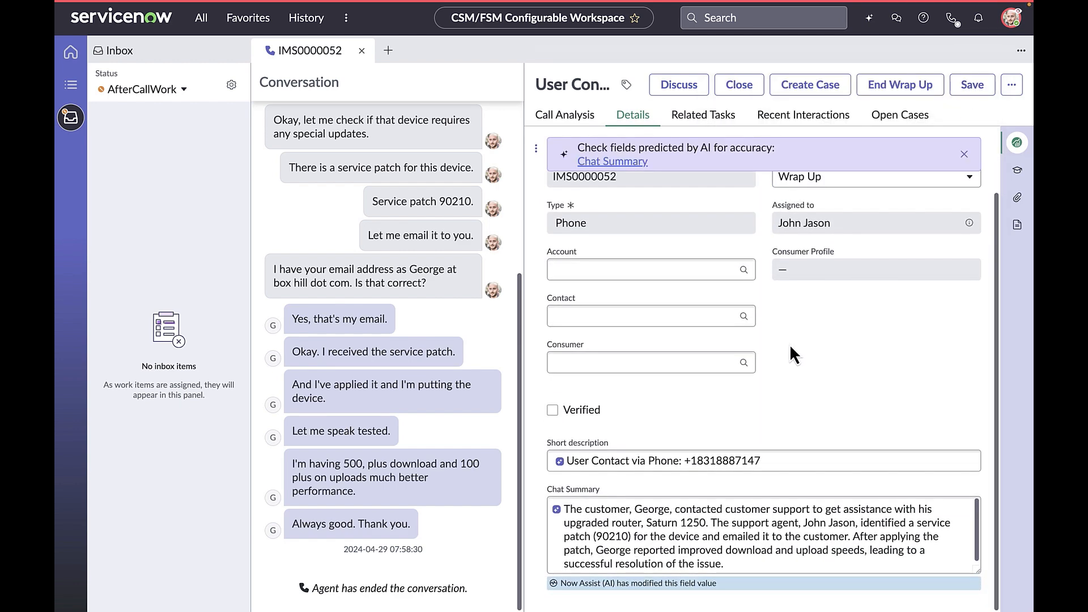